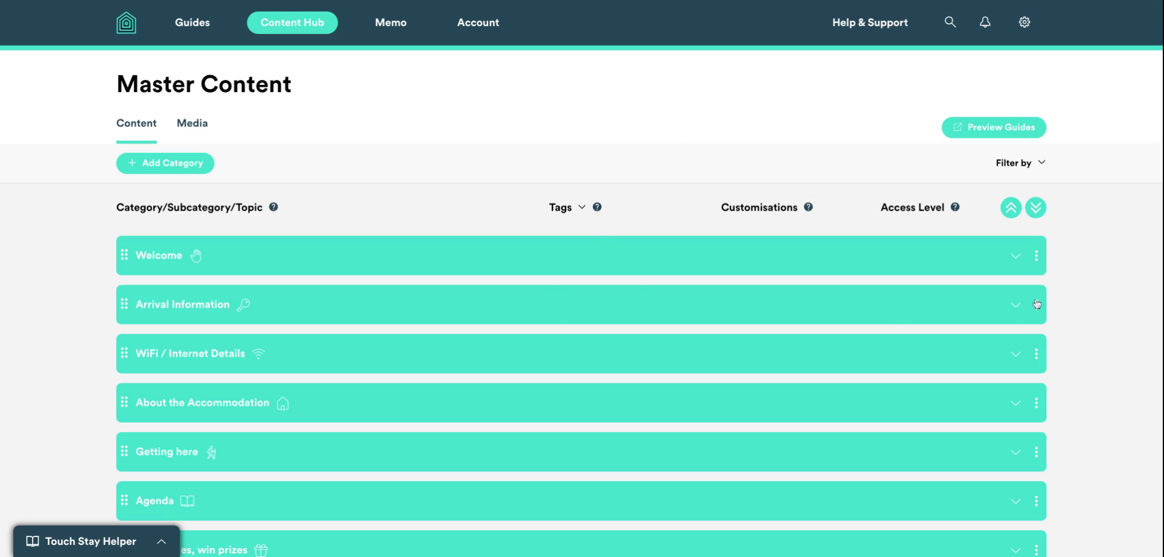
# - Start a topic of your own in the Planning Your Arrival subcategory of Arrival Information
pyautogui.click(1017, 306)
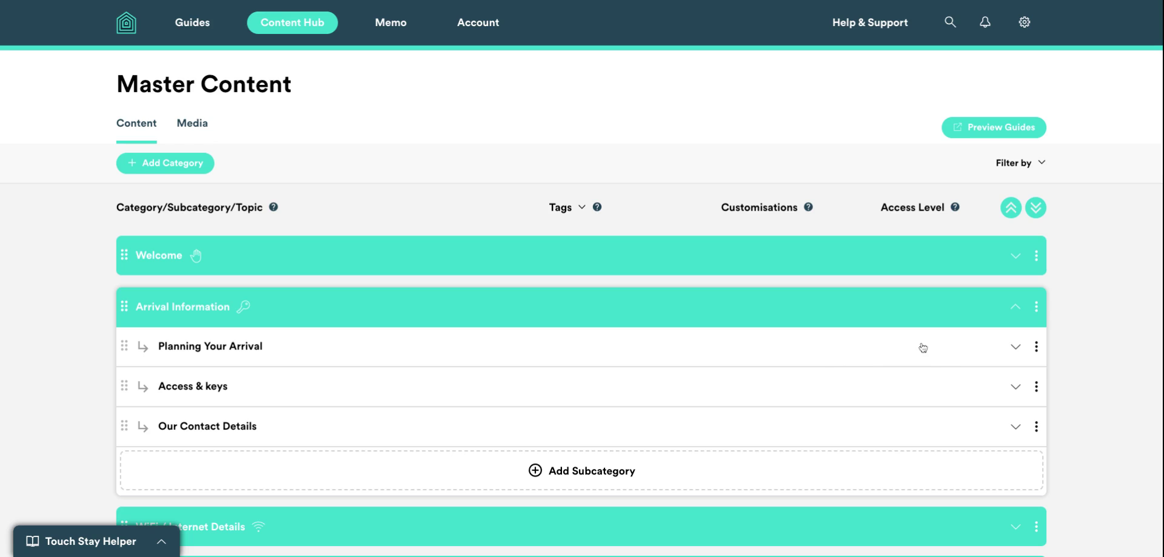
pyautogui.click(1016, 346)
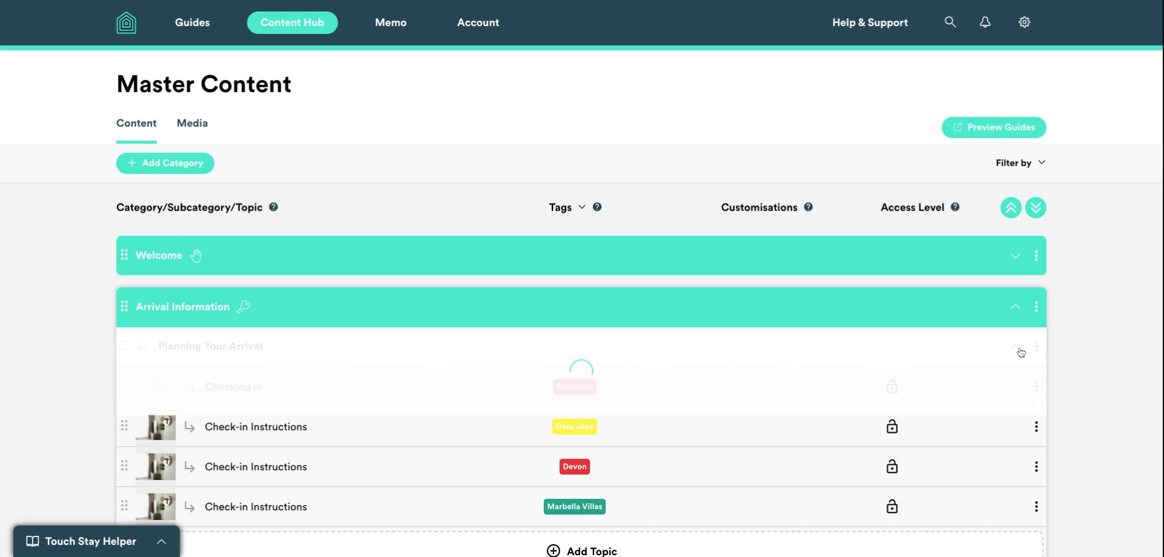
pyautogui.scroll(-2, 824, 400)
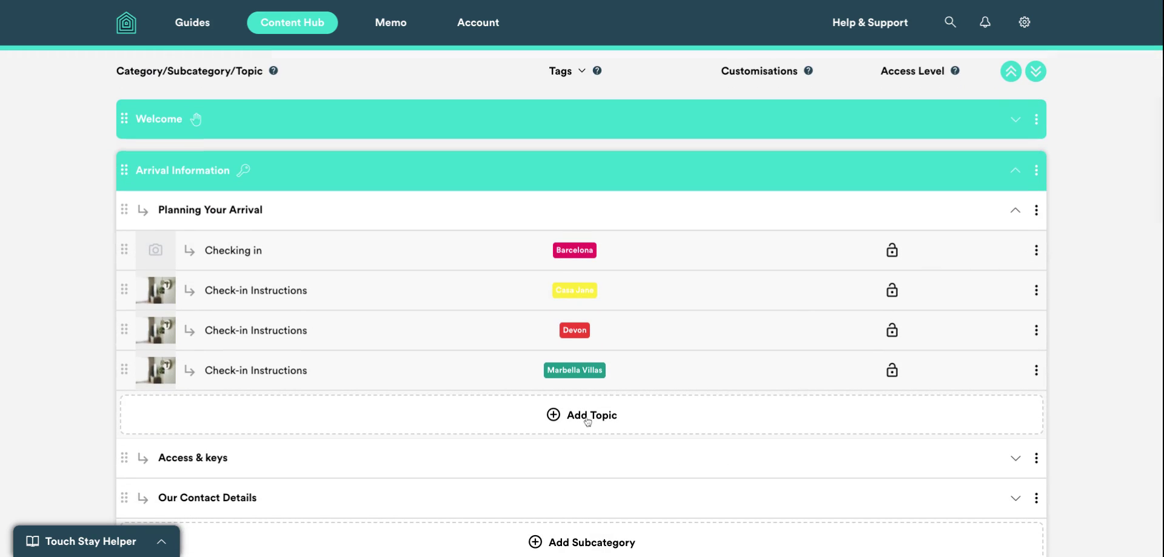
pyautogui.click(588, 420)
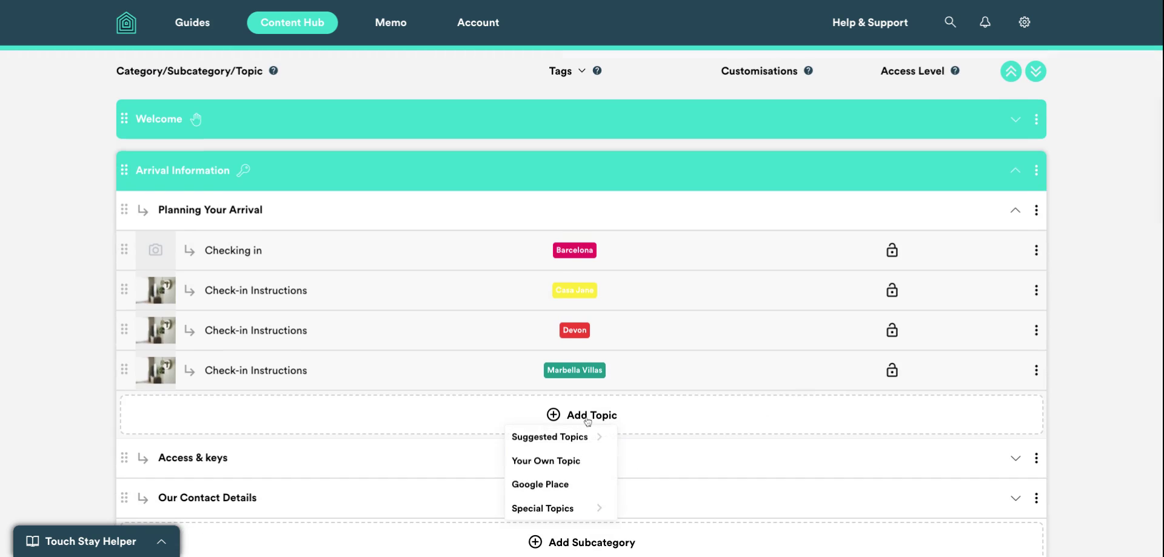
pyautogui.click(583, 467)
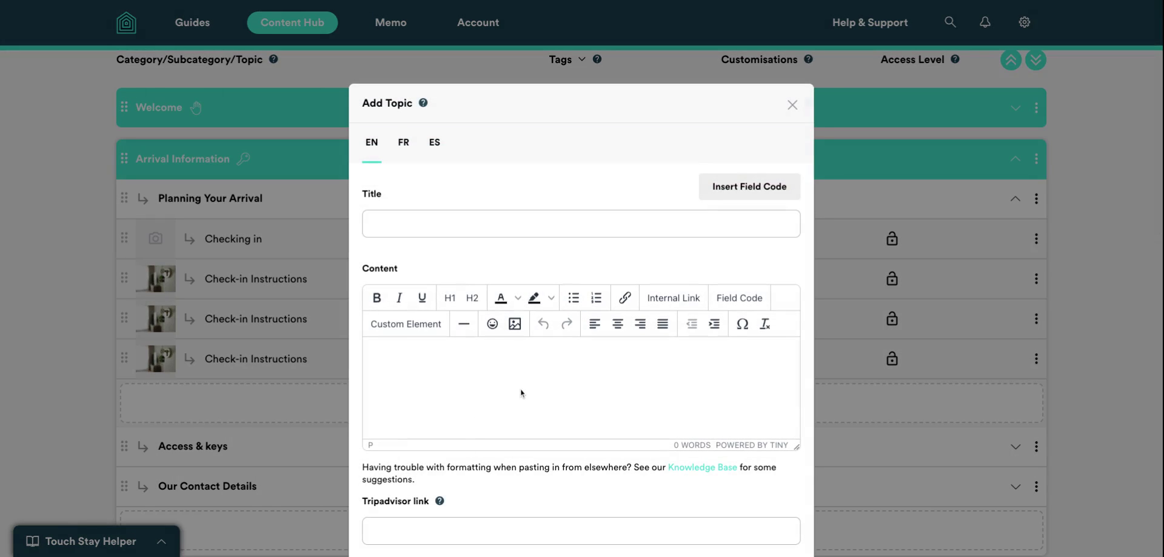
# - Start a new custom element in the topic content with Google Form as its service and code name google-form-carregistration
pyautogui.click(450, 356)
pyautogui.click(421, 326)
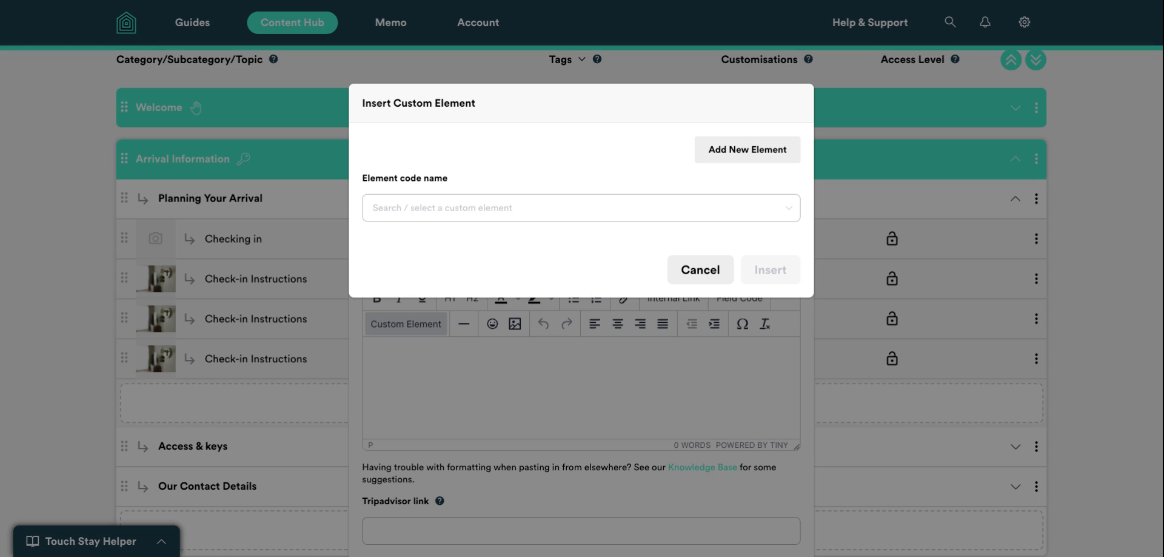
pyautogui.click(757, 157)
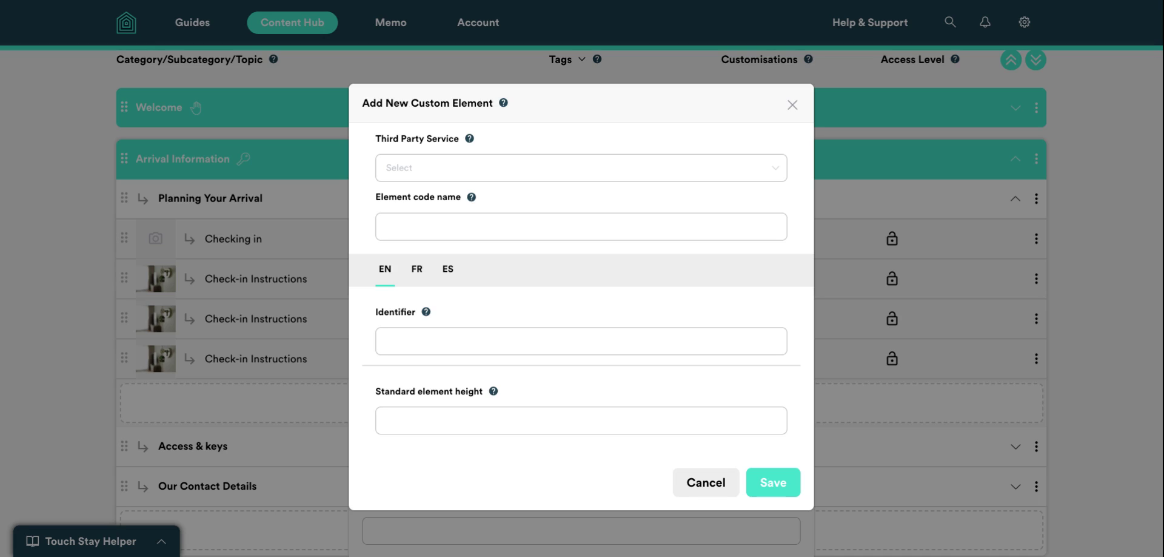
pyautogui.click(776, 173)
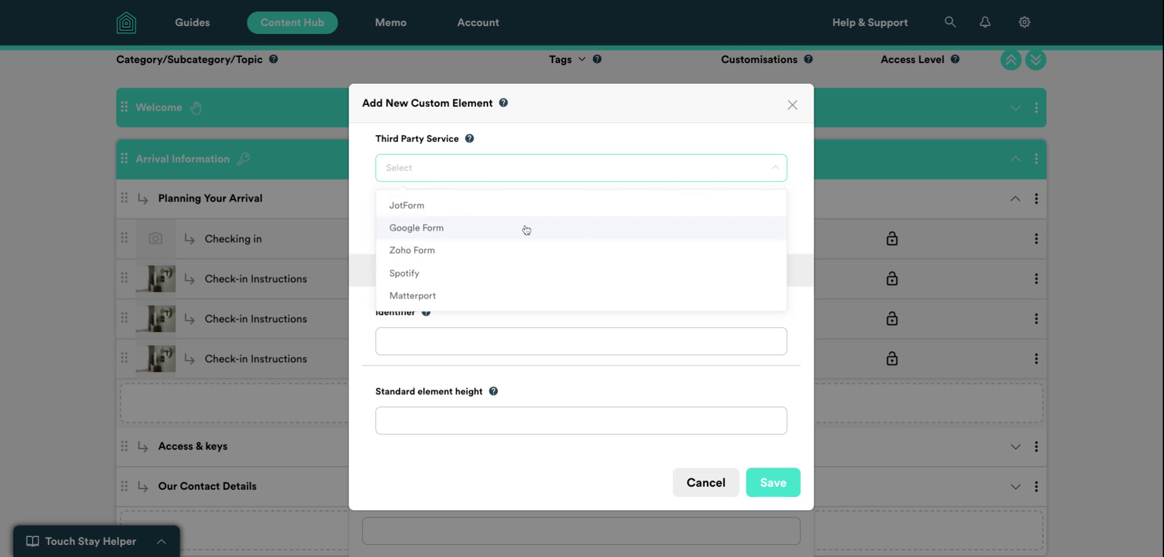
pyautogui.click(458, 231)
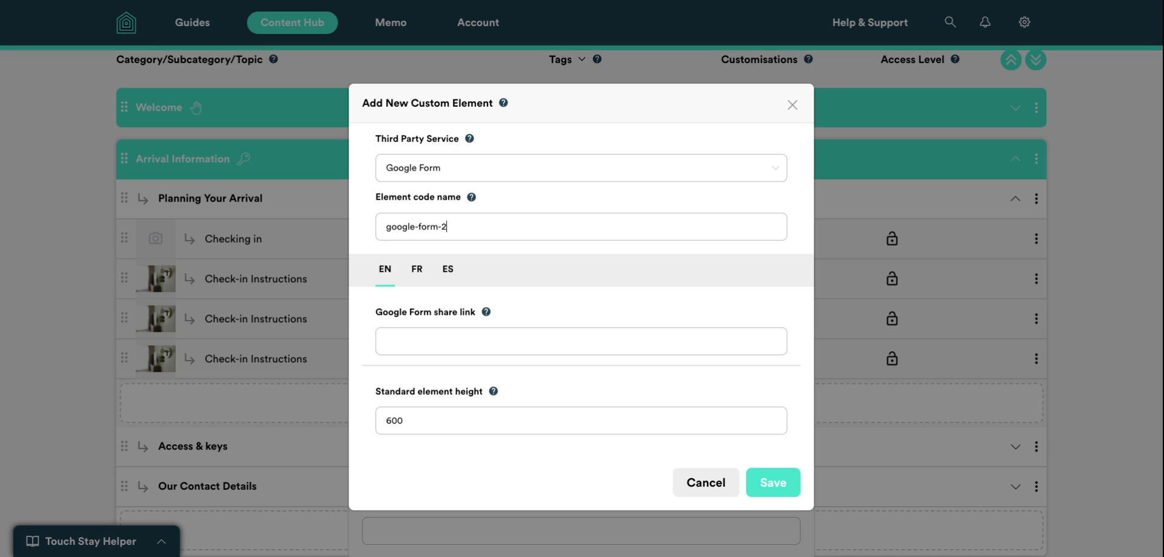
pyautogui.press('BackSpace')
pyautogui.write('carregistration')
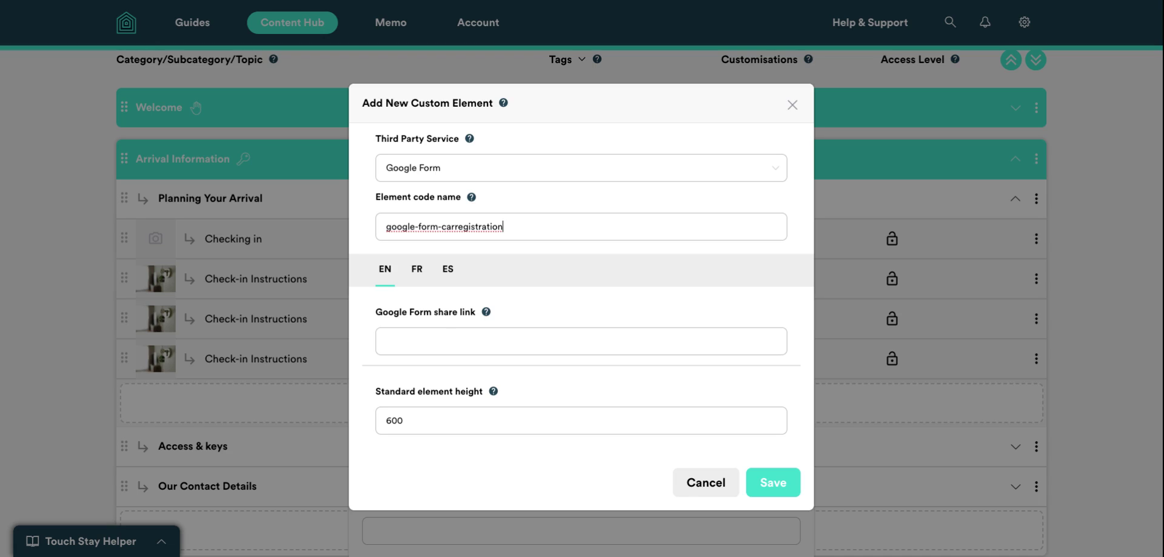
# - Switch to the Car Registration form in Google Forms and copy its share link
pyautogui.click(366, 2)
pyautogui.click(367, 2)
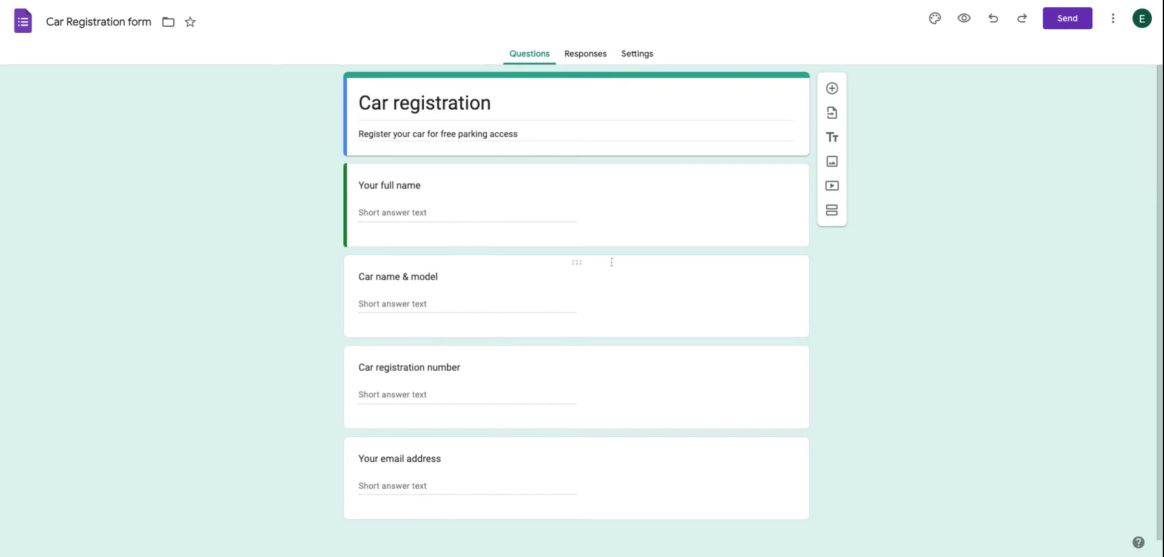
pyautogui.click(1067, 23)
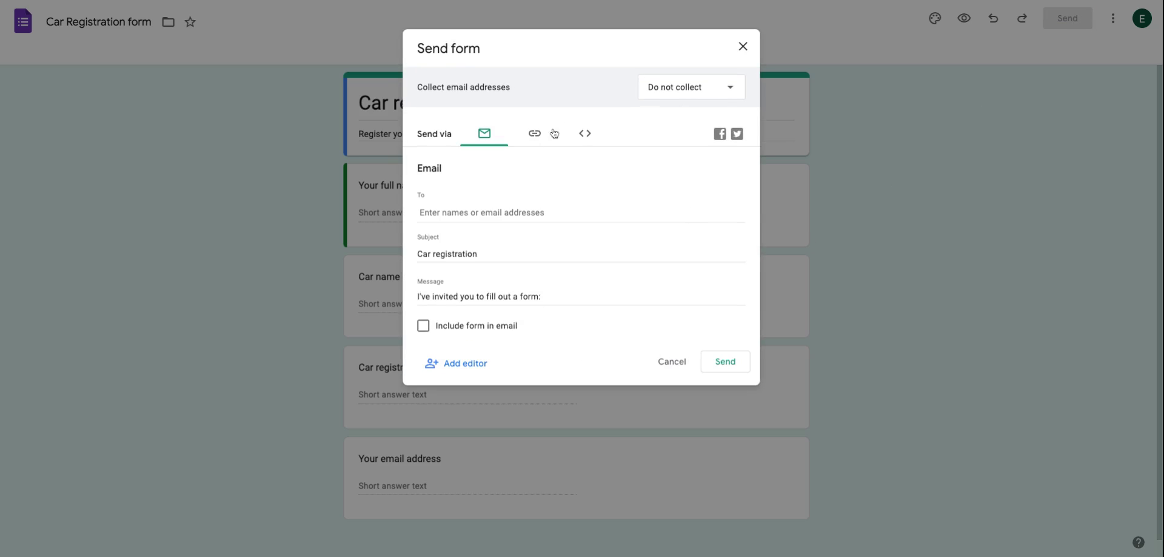
pyautogui.click(536, 135)
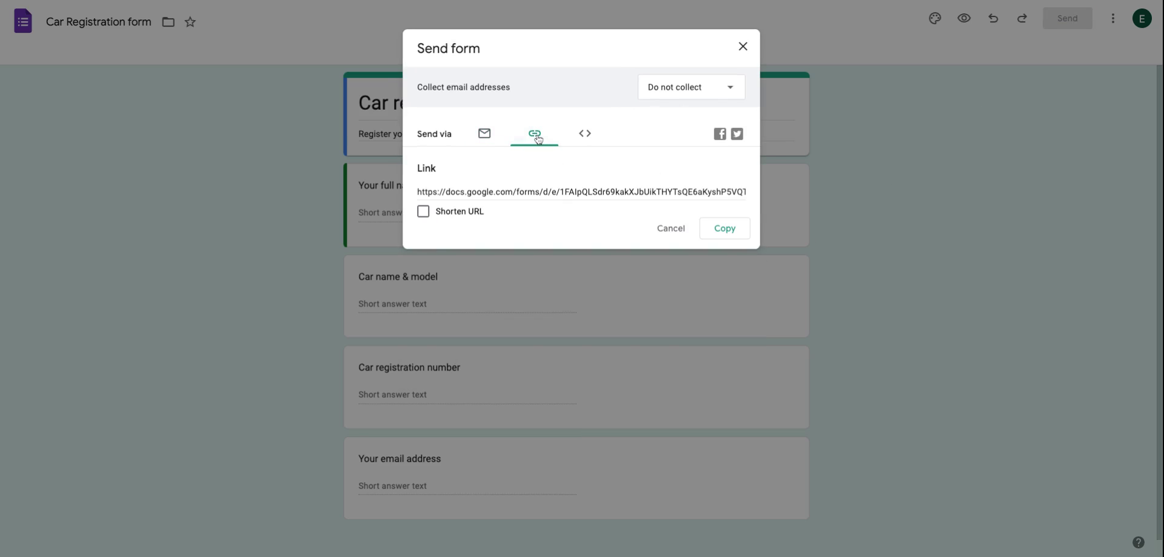
pyautogui.click(725, 231)
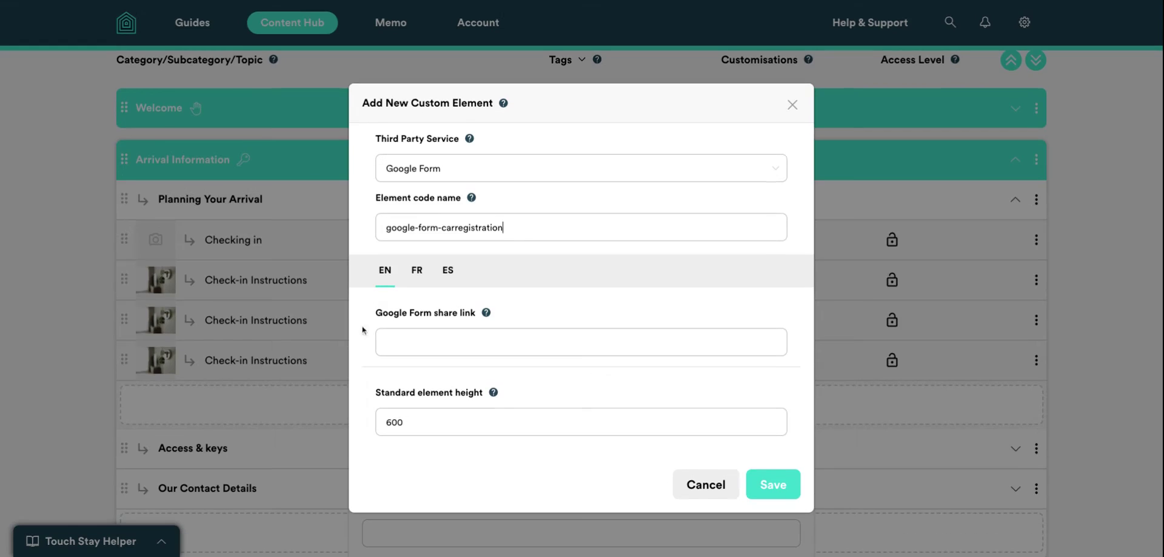
# - Back in Touch Stay, save the custom element with the copied form share link and insert it into the topic content
pyautogui.click(406, 342)
pyautogui.hotkey('ctrl', 'v')
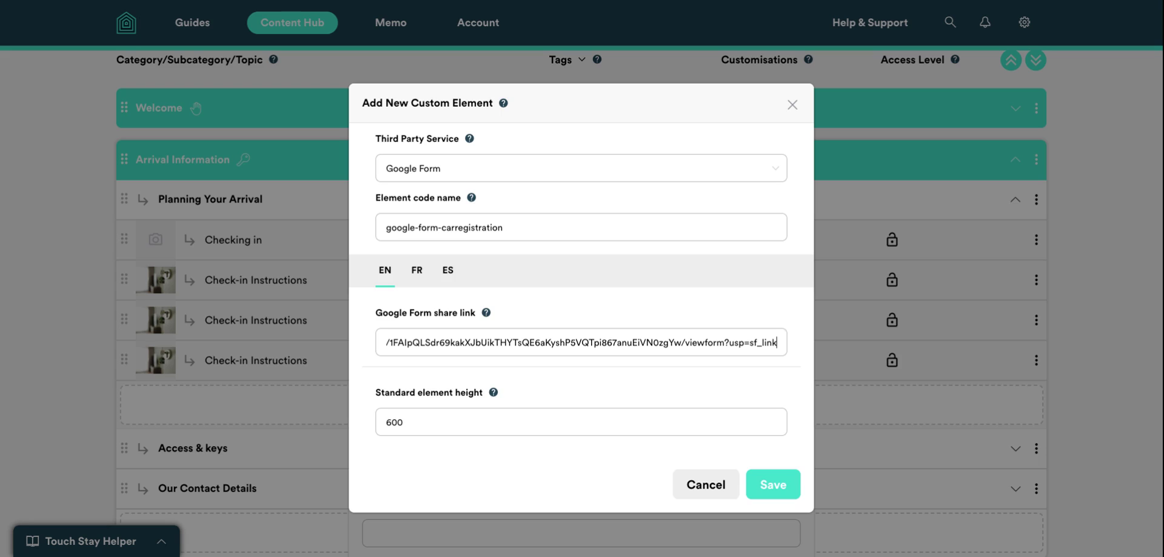
pyautogui.click(771, 491)
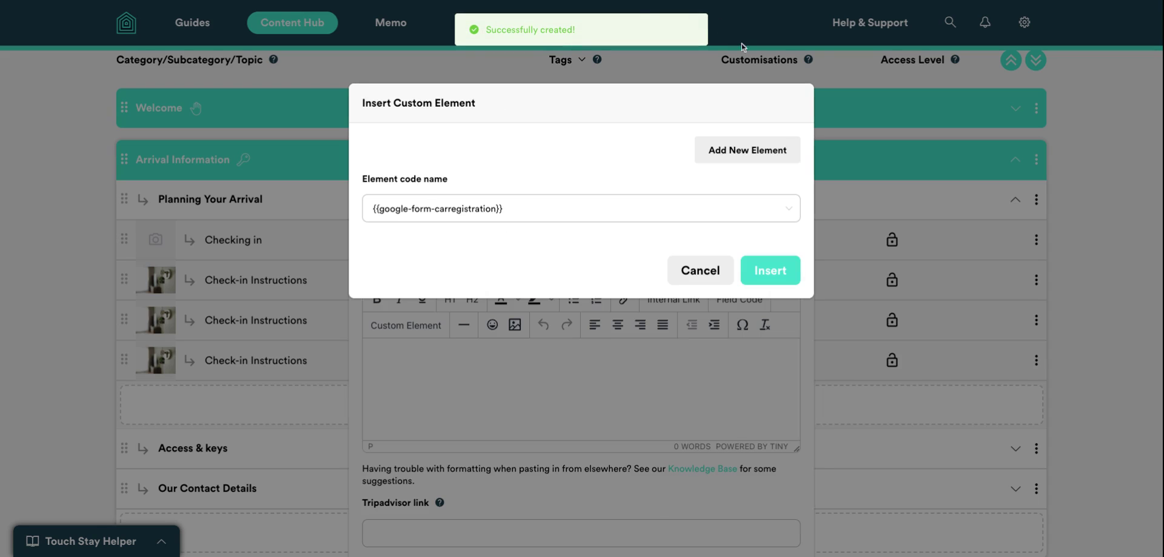
pyautogui.click(771, 270)
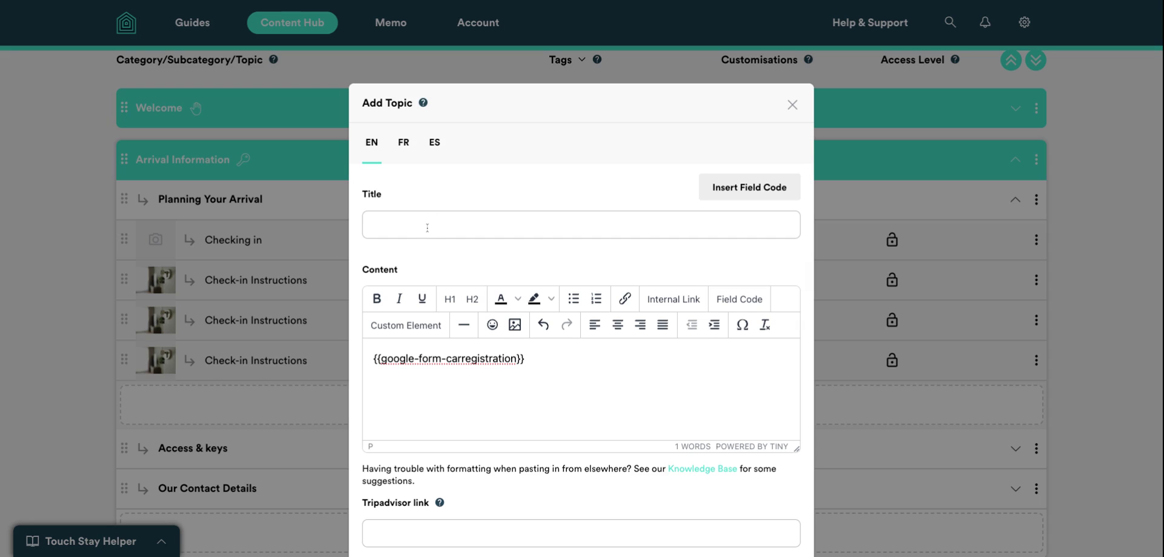
# - Title the topic "Car registration", tag it Casa Jane and submit it
pyautogui.write('Car registration')
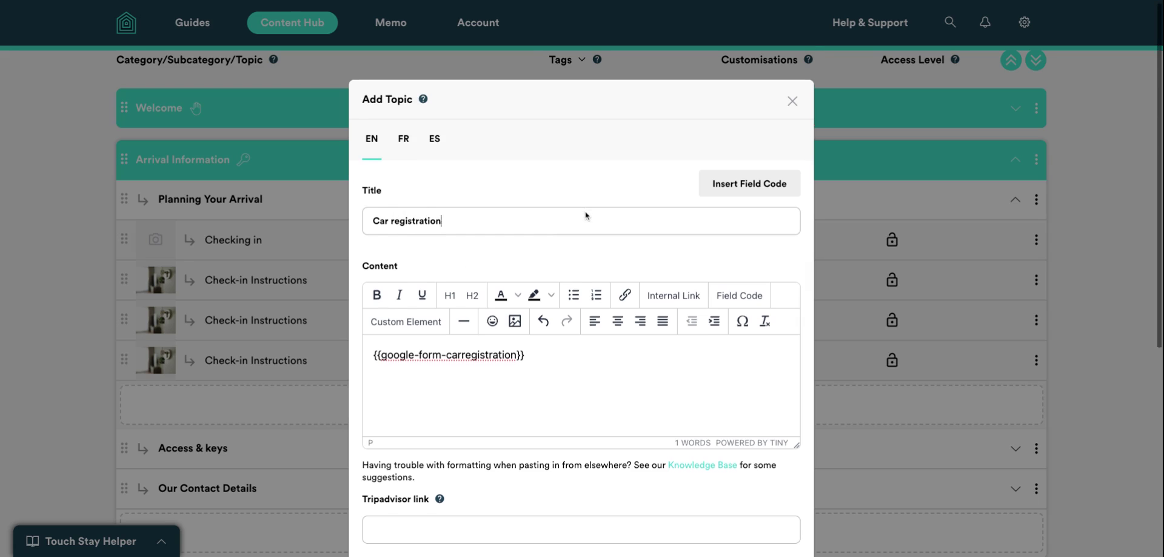
pyautogui.scroll(-6, 585, 213)
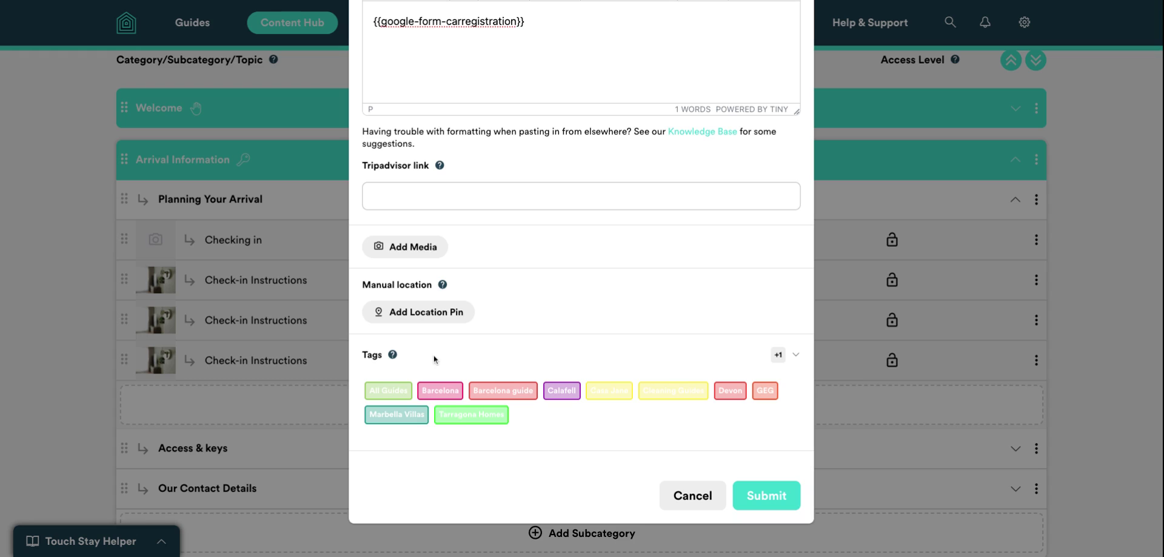
pyautogui.click(618, 396)
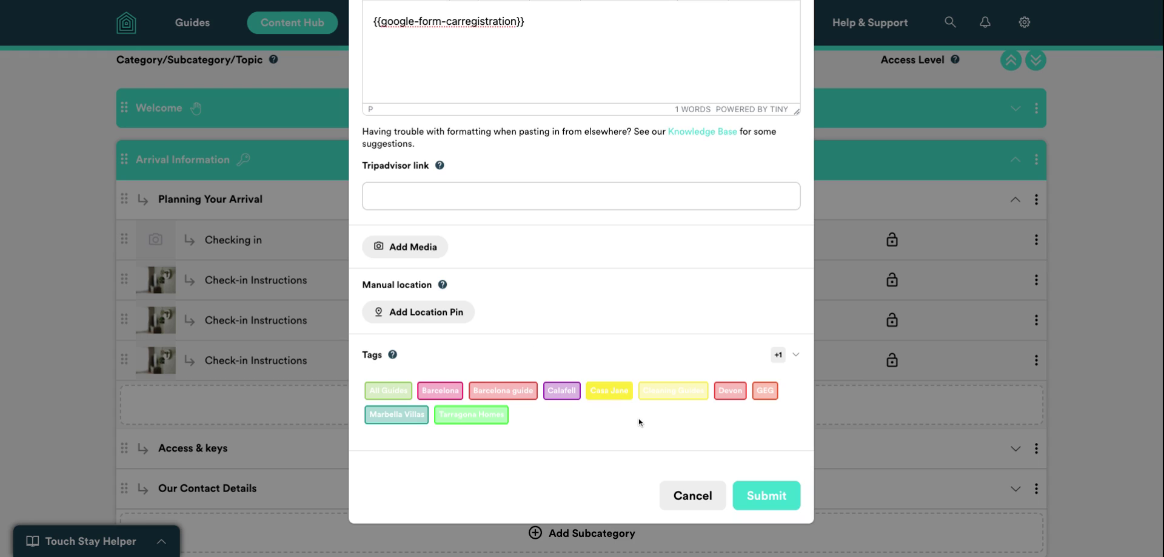
pyautogui.click(782, 502)
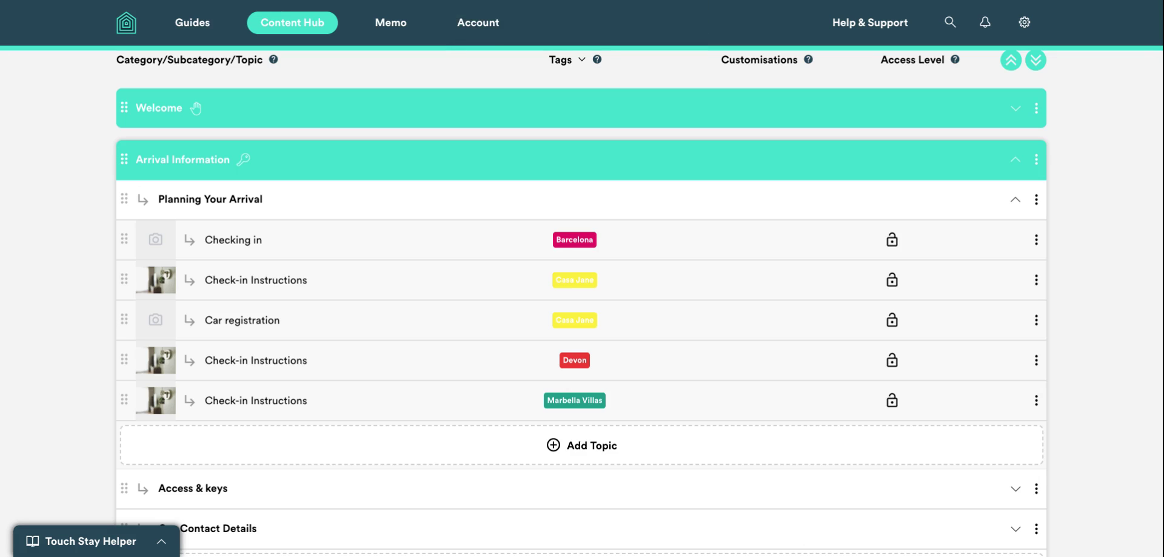
# - Preview the Casa Jane guide and check the embedded car registration form under Planning Your Arrival
pyautogui.scroll(3, 872, 370)
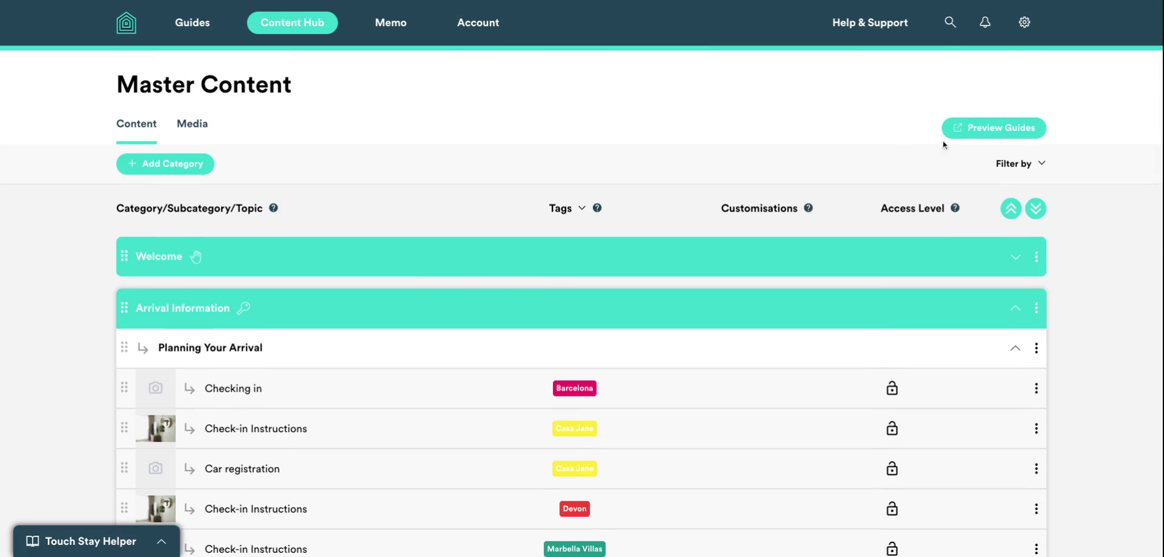
pyautogui.click(989, 131)
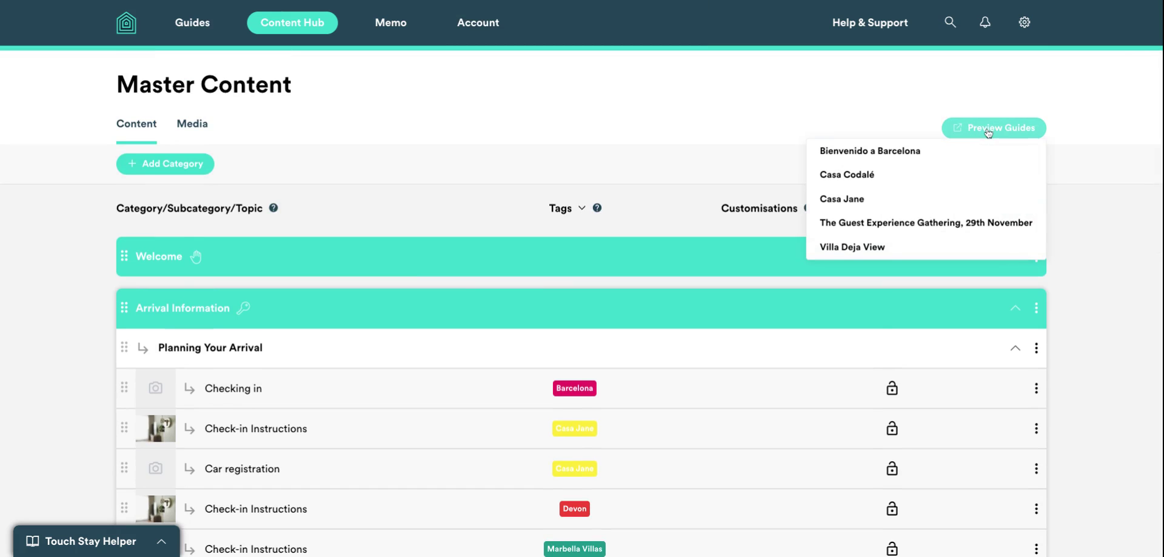
pyautogui.click(900, 196)
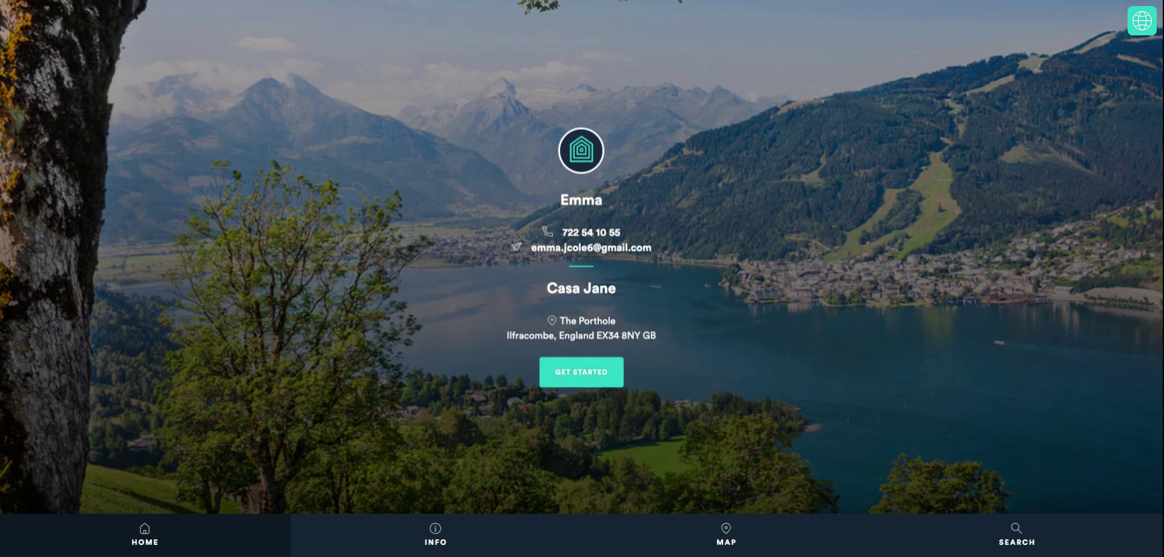
pyautogui.click(592, 382)
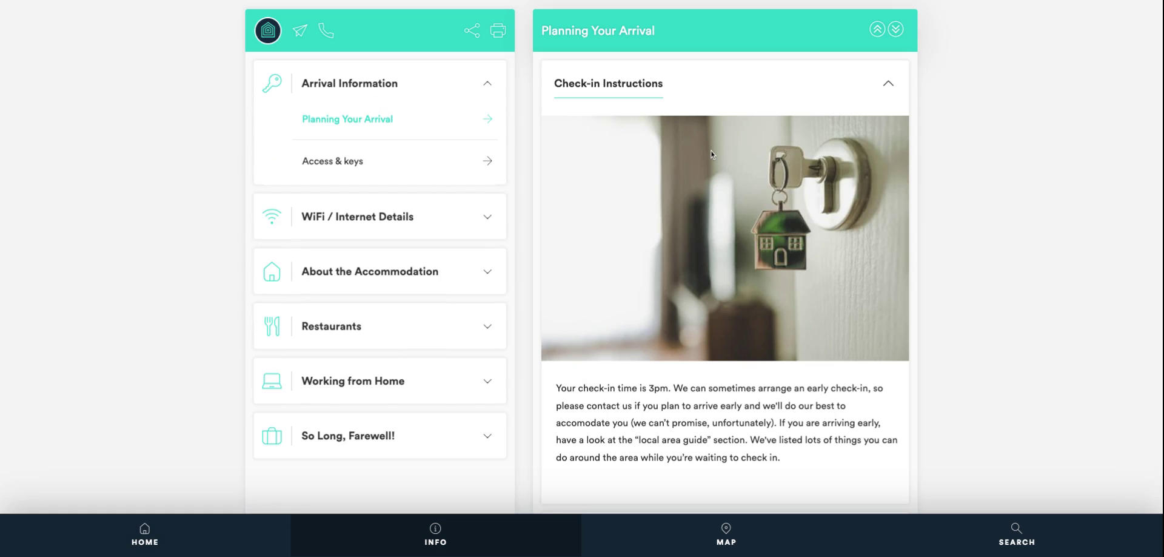
pyautogui.scroll(-6, 711, 151)
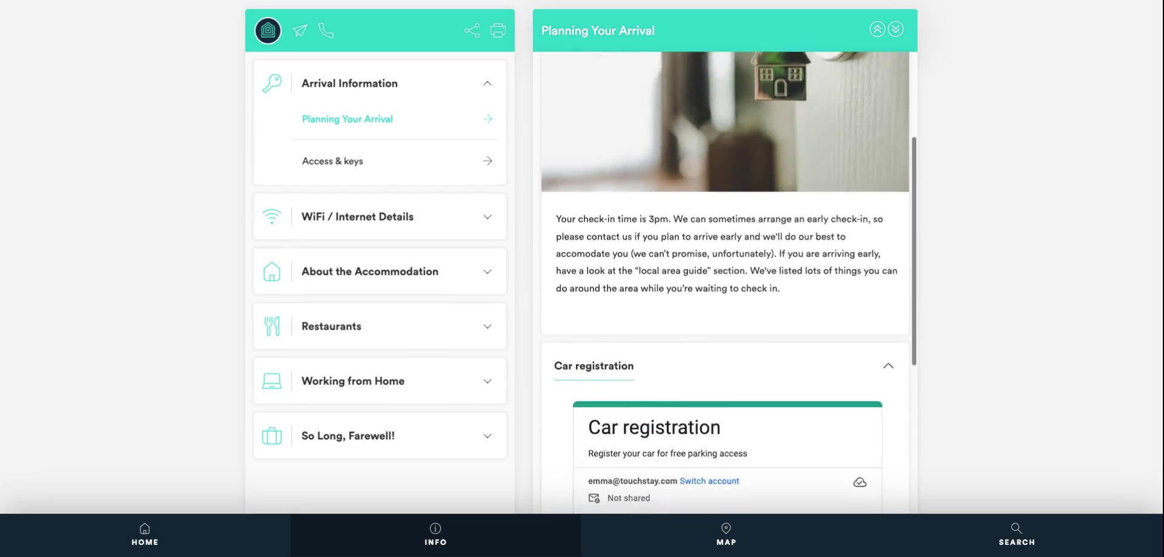
pyautogui.scroll(-1, 725, 282)
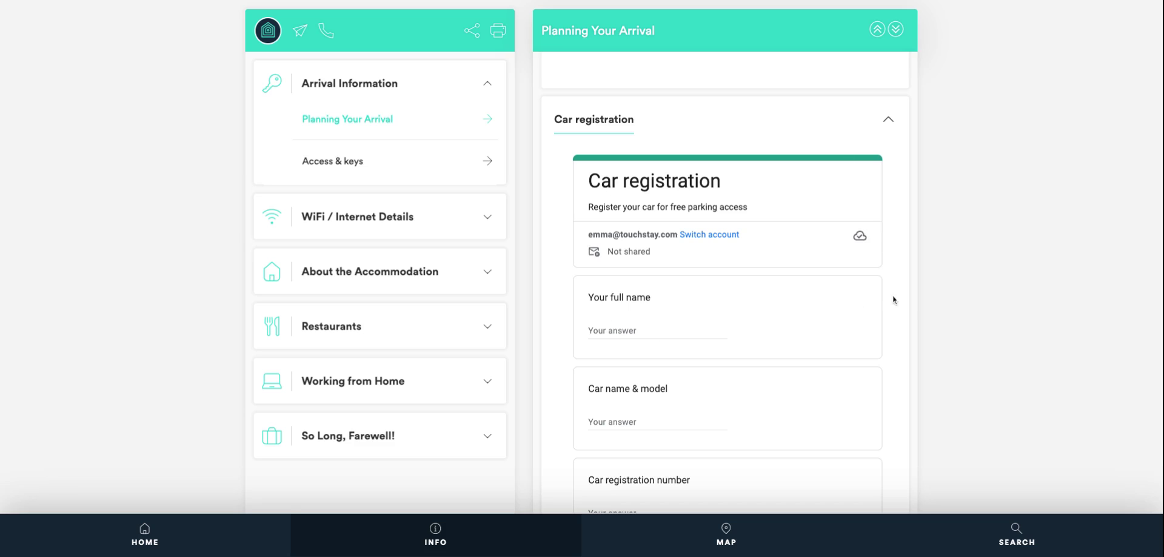
# - Fill in the embedded form with the guest's name, "Old rover" as car name and model, and the car registration number
pyautogui.click(659, 328)
pyautogui.write('Emma')
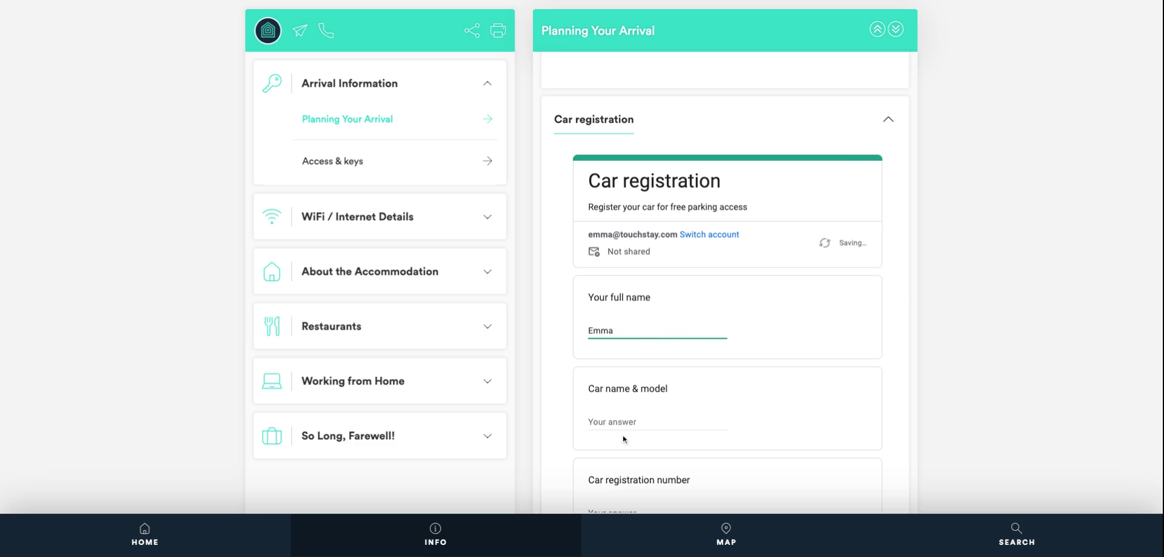
pyautogui.click(625, 419)
pyautogui.write('Old rover')
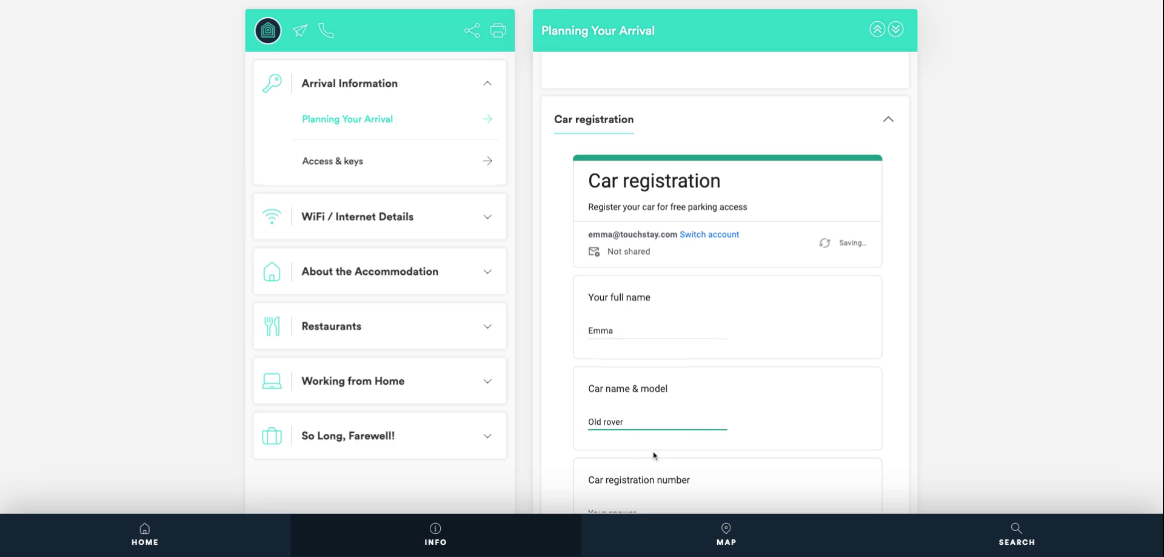
pyautogui.scroll(-2, 653, 450)
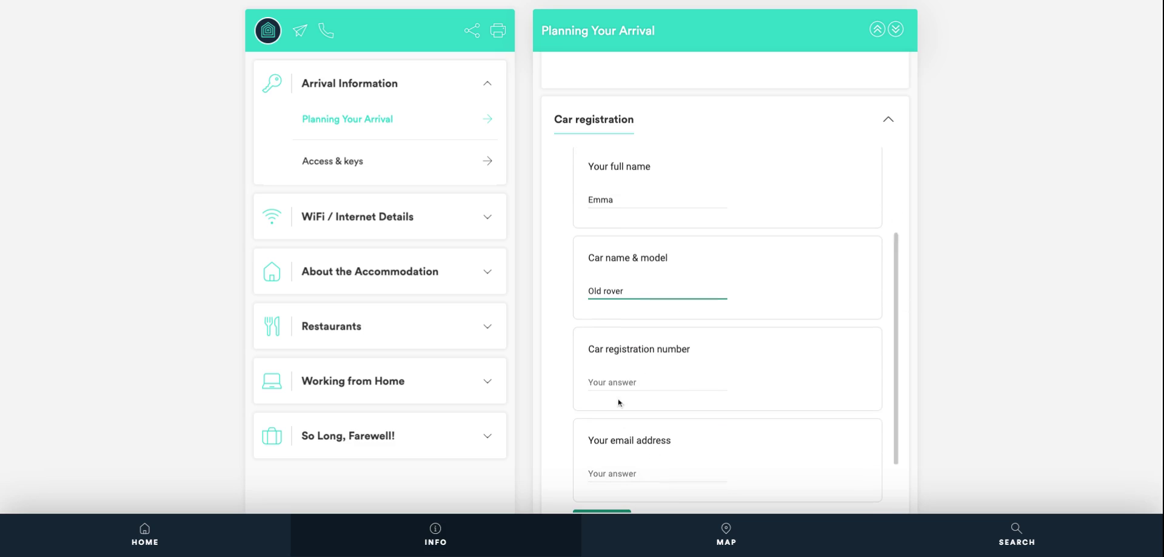
pyautogui.click(616, 381)
pyautogui.write('bbb888')
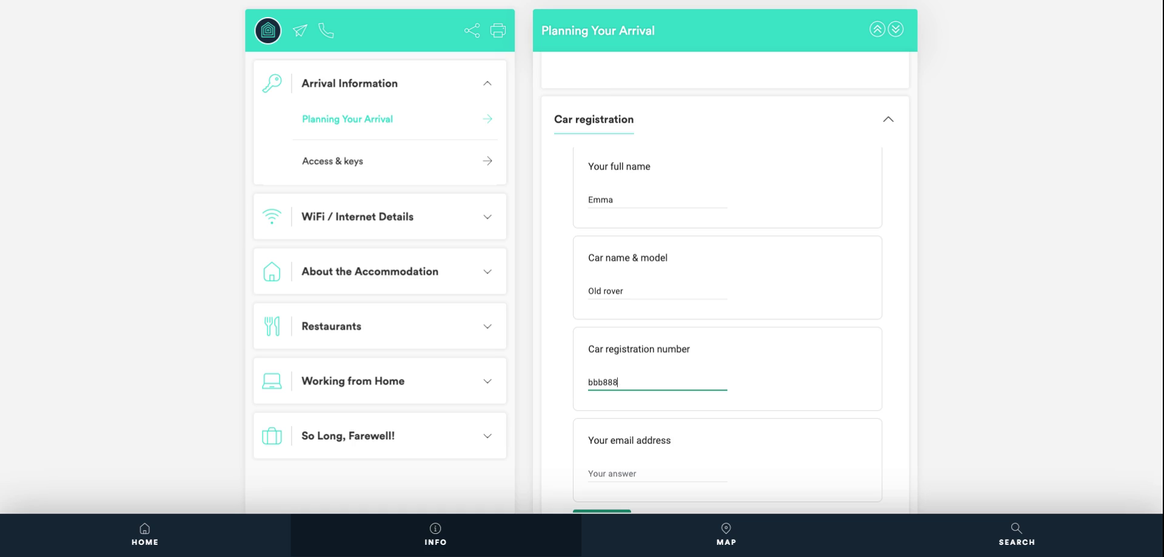
pyautogui.scroll(-1, 617, 381)
pyautogui.click(621, 401)
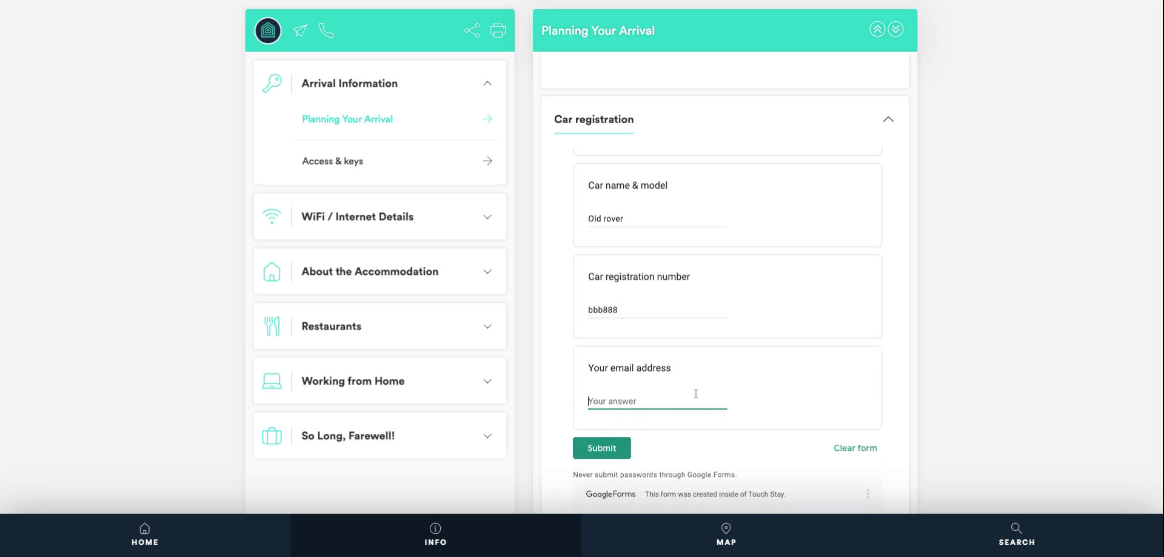
pyautogui.scroll(4, 696, 393)
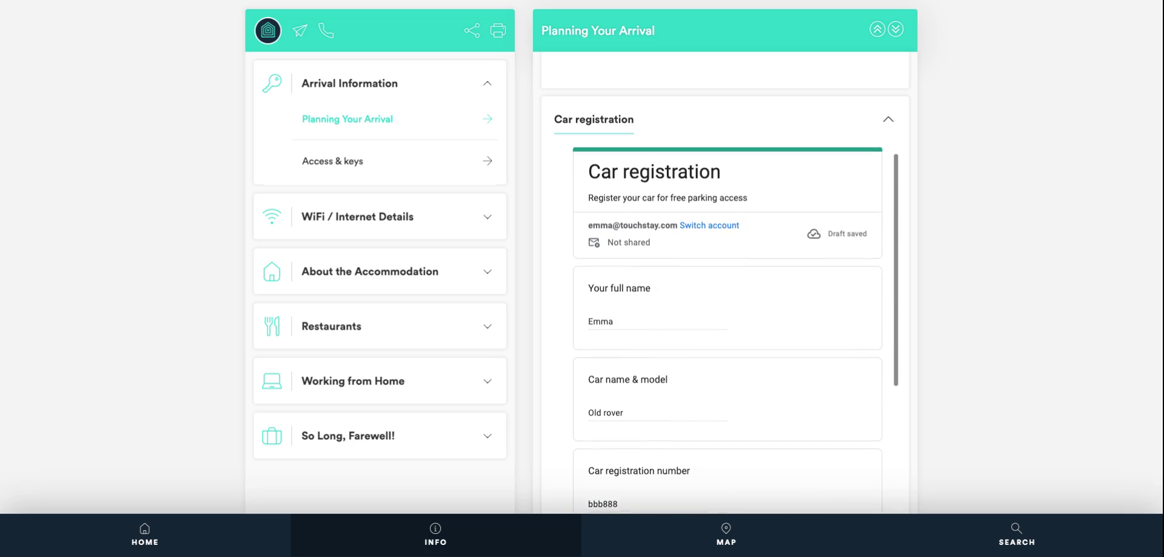